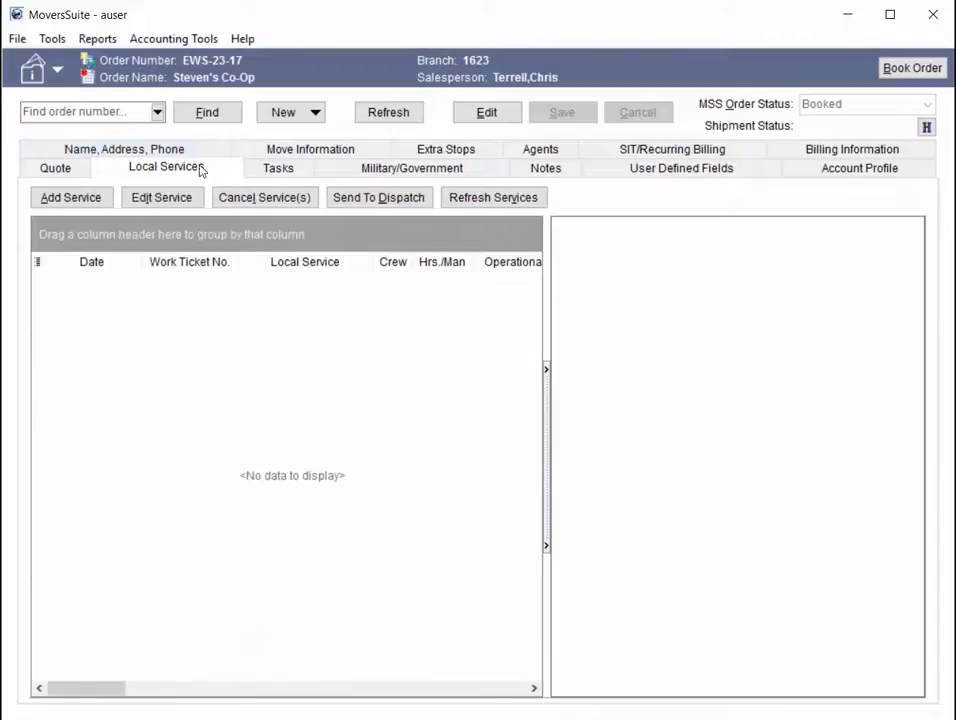
Start a new local service for the EWSGroup branch and choose Commercial Move as the service
{"action": "left_click", "coordinate": [87, 198]}
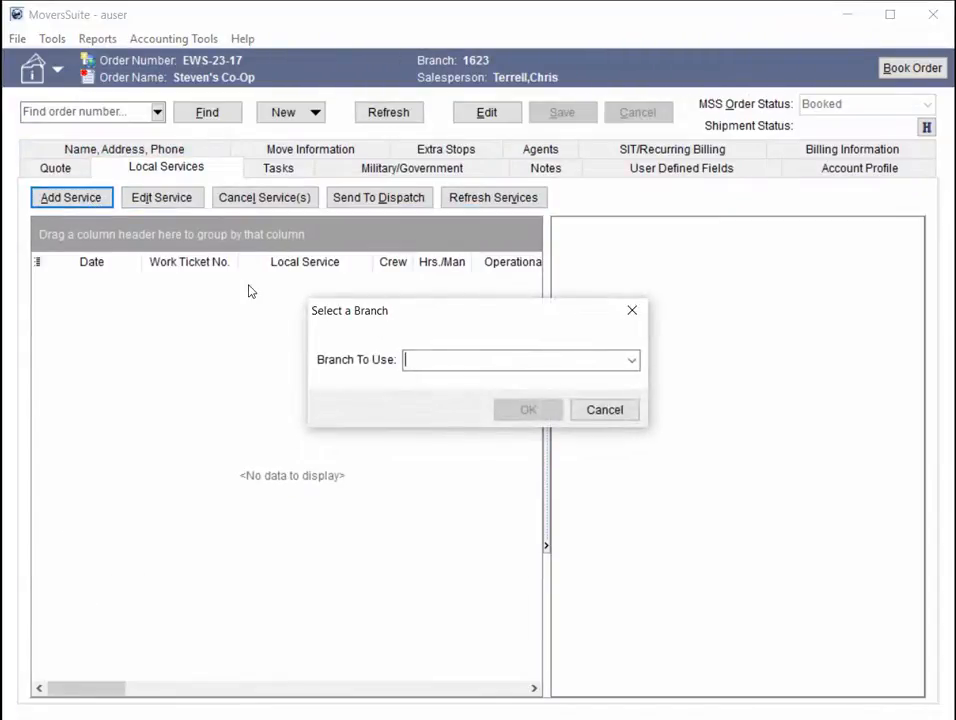
{"action": "type", "text": "EWSGroup"}
{"action": "key", "text": "Return"}
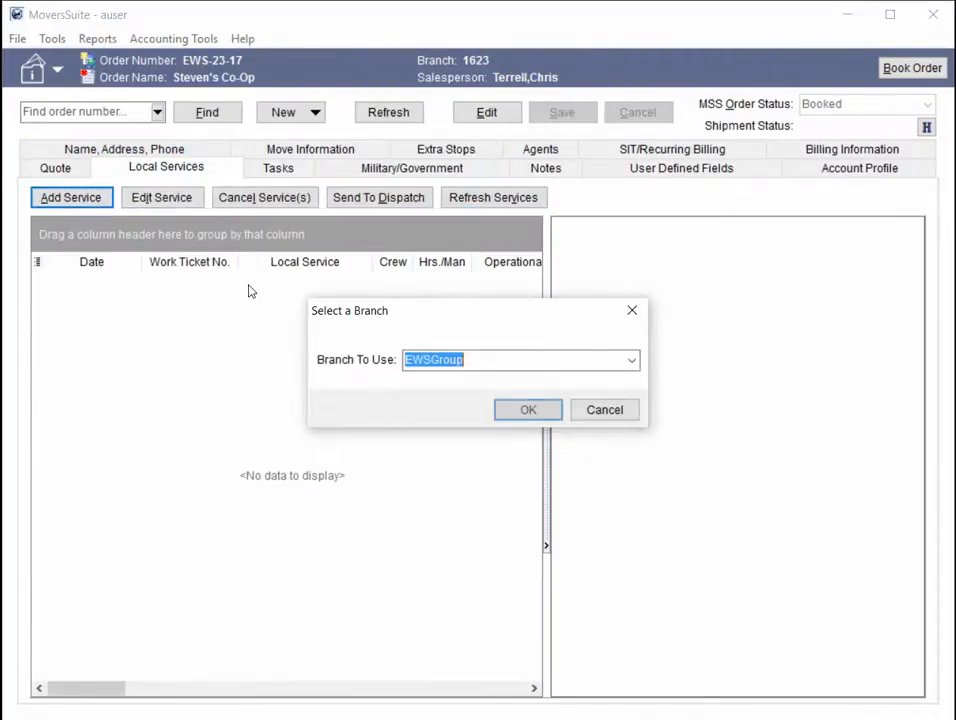
{"action": "left_click", "coordinate": [529, 409]}
{"action": "type", "text": "Commercial Move"}
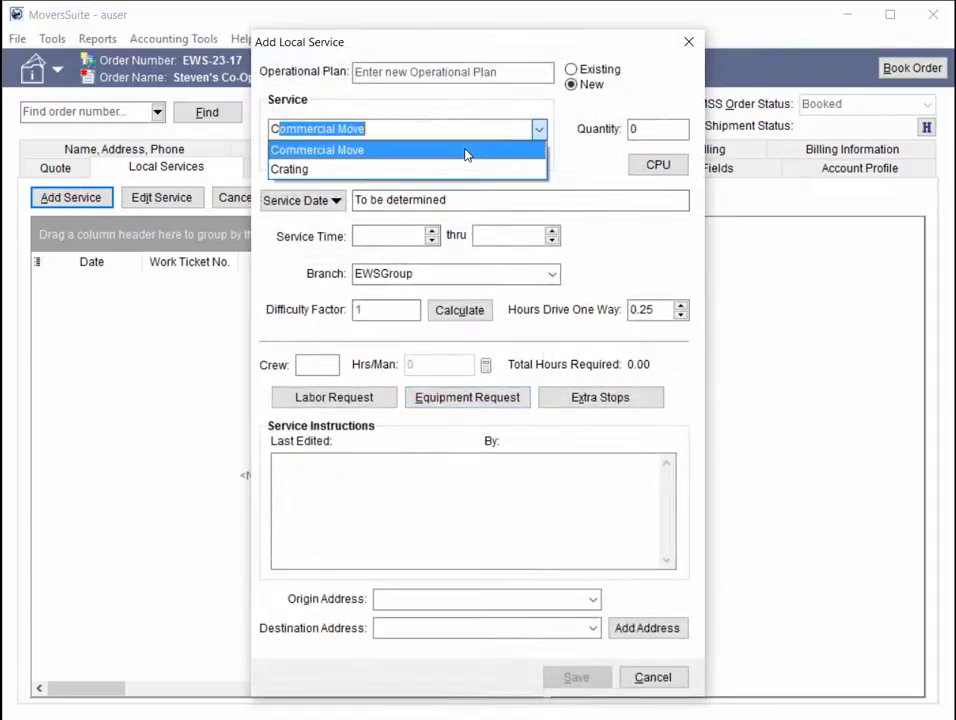
{"action": "left_click", "coordinate": [465, 150]}
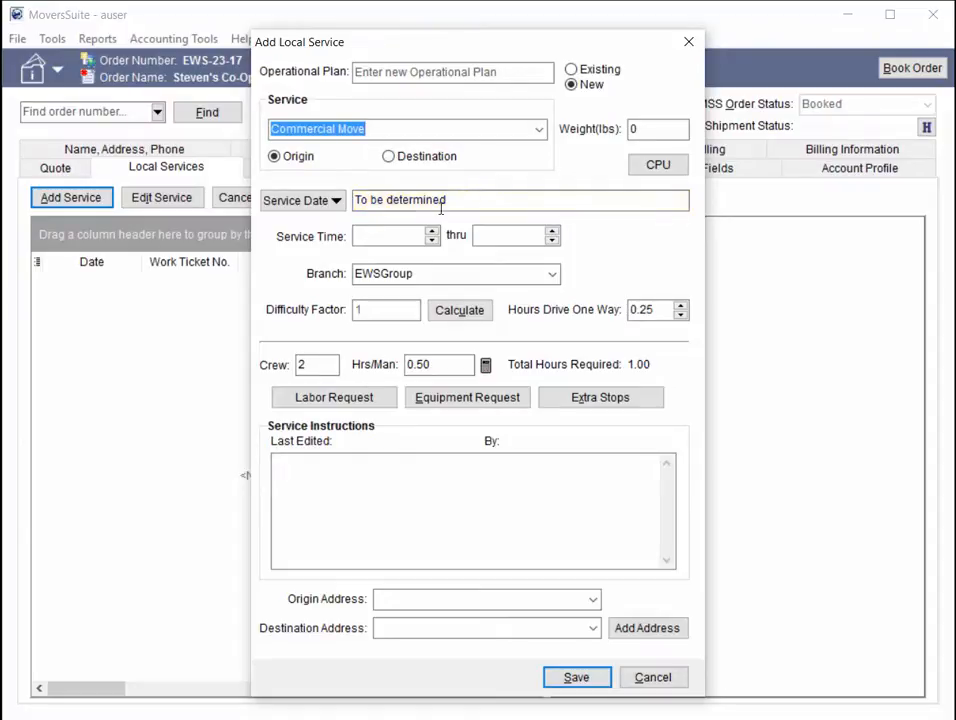
Enter today as a single service date, and replace it with a date range from today thru Wednesday
{"action": "left_click", "coordinate": [302, 200]}
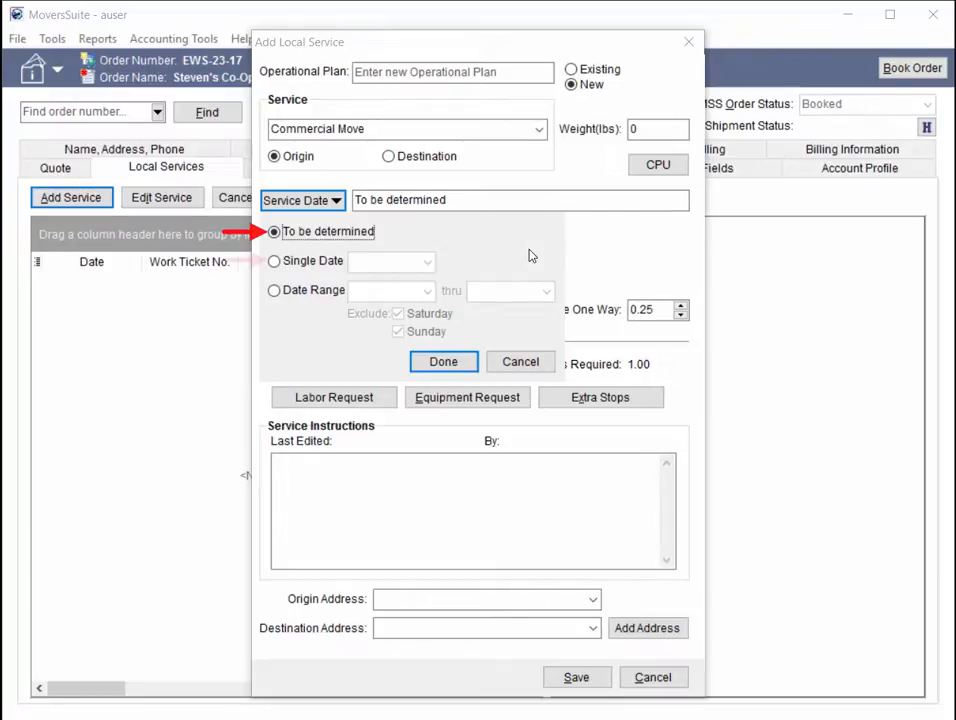
{"action": "left_click", "coordinate": [315, 261]}
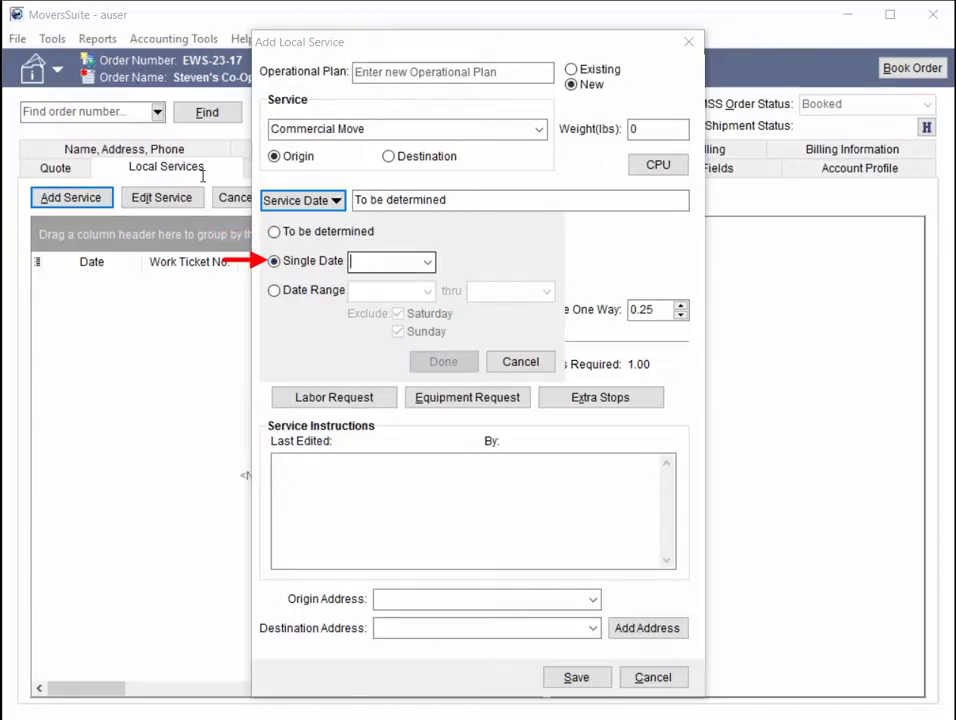
{"action": "type", "text": "today"}
{"action": "key", "text": "Tab"}
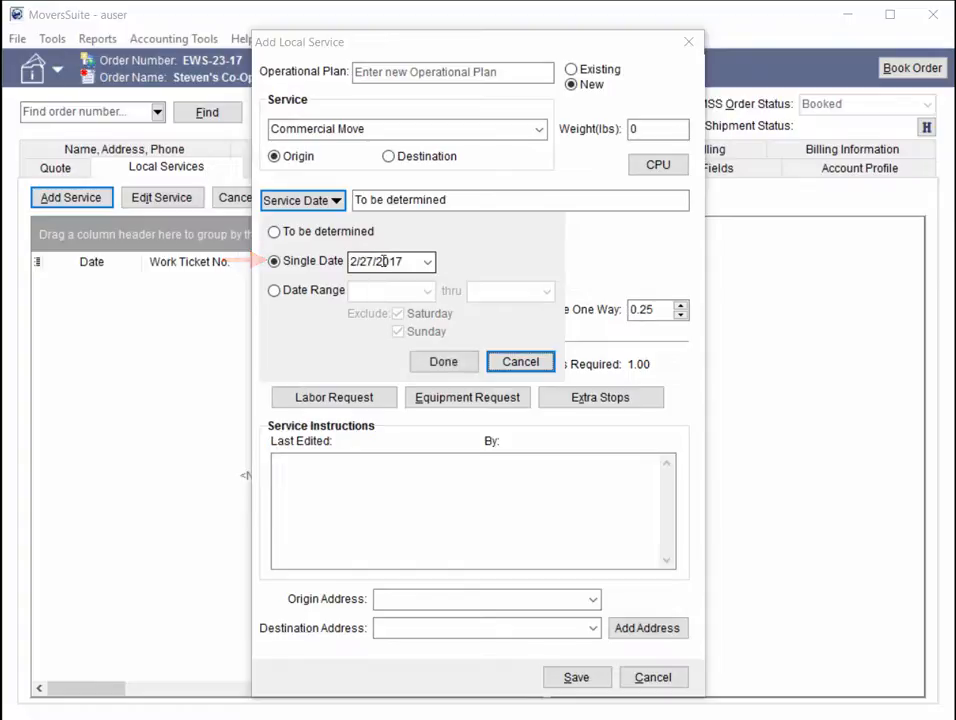
{"action": "left_click", "coordinate": [310, 290]}
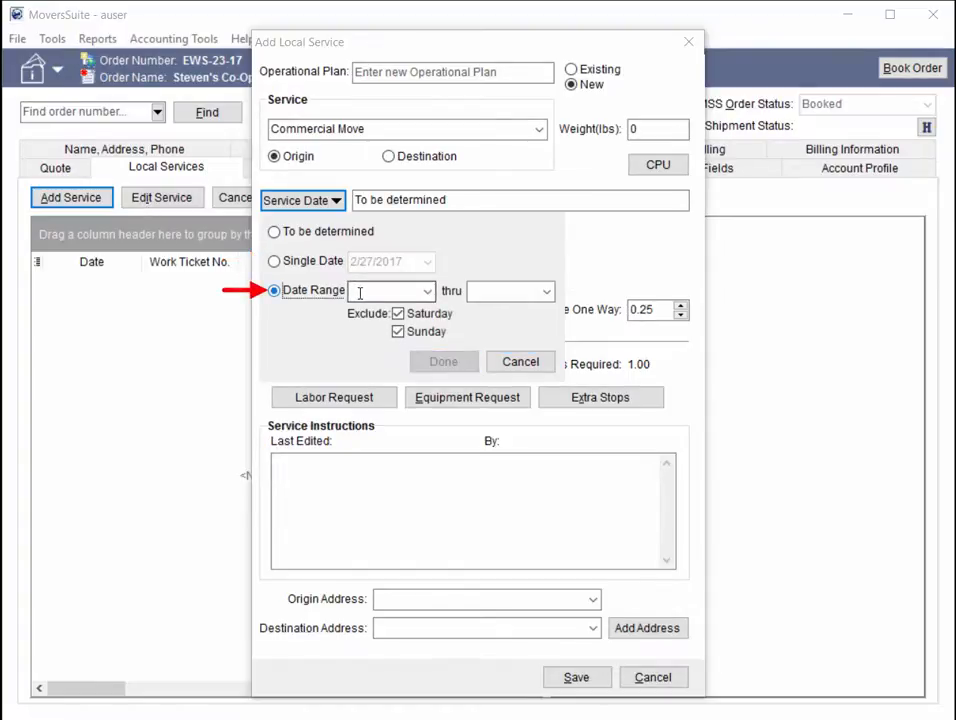
{"action": "type", "text": "today"}
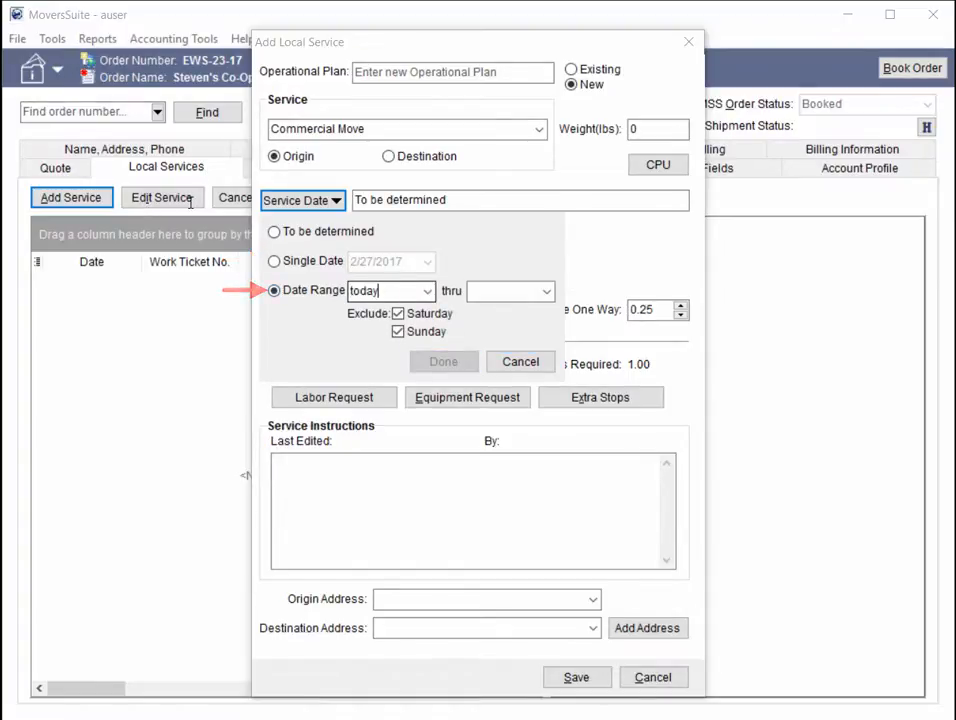
{"action": "key", "text": "Tab"}
{"action": "type", "text": "Wednesday"}
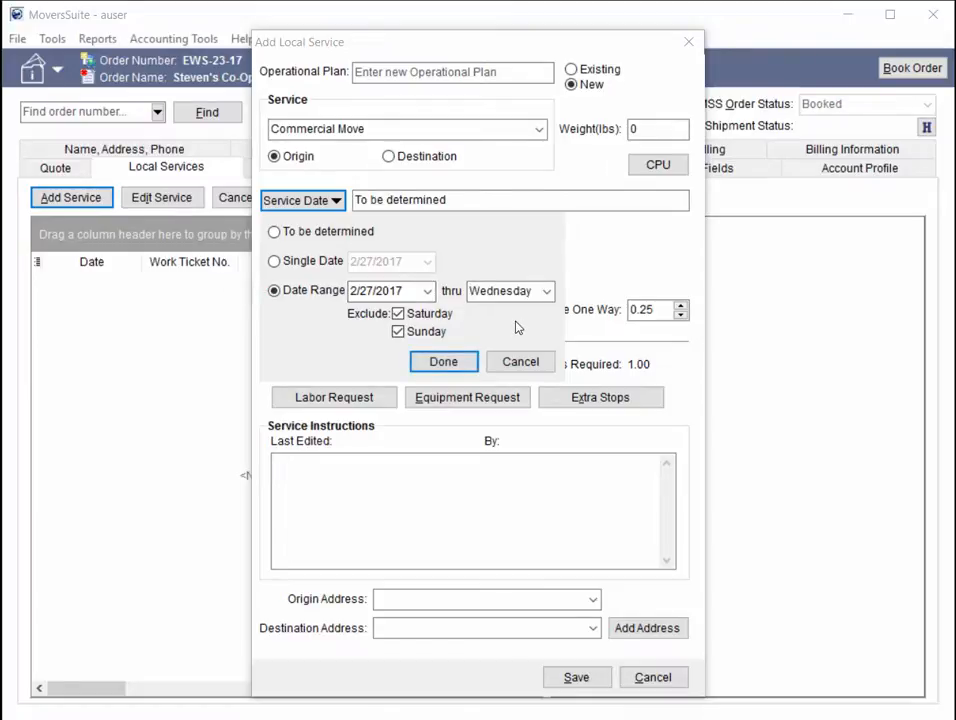
{"action": "left_click", "coordinate": [463, 361]}
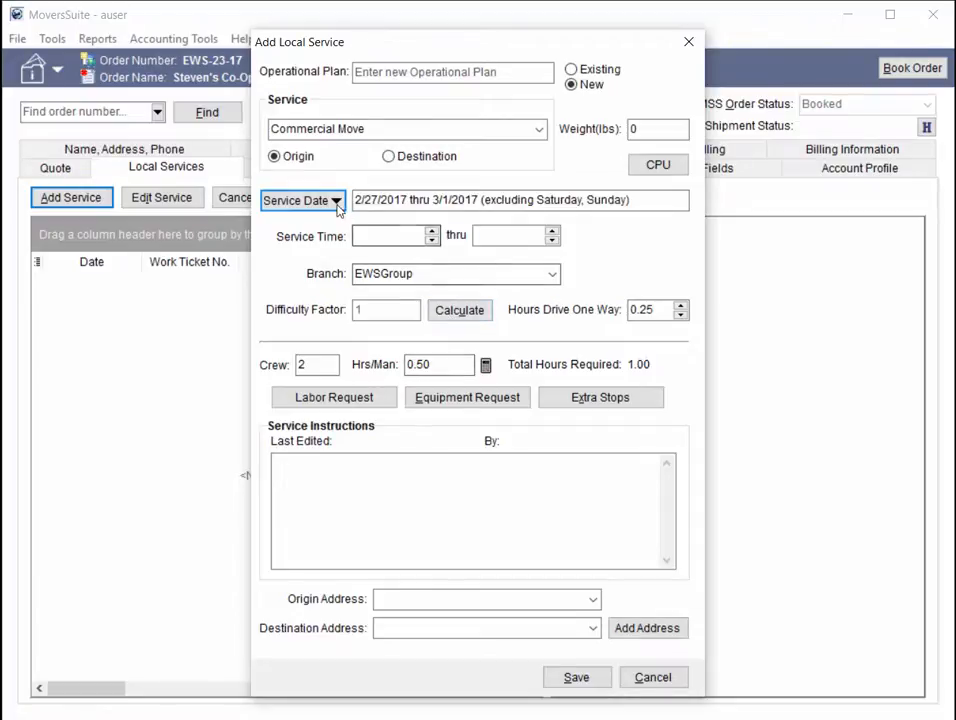
Stop excluding Sunday from the service date range, and save the services without adding another
{"action": "left_click", "coordinate": [299, 200]}
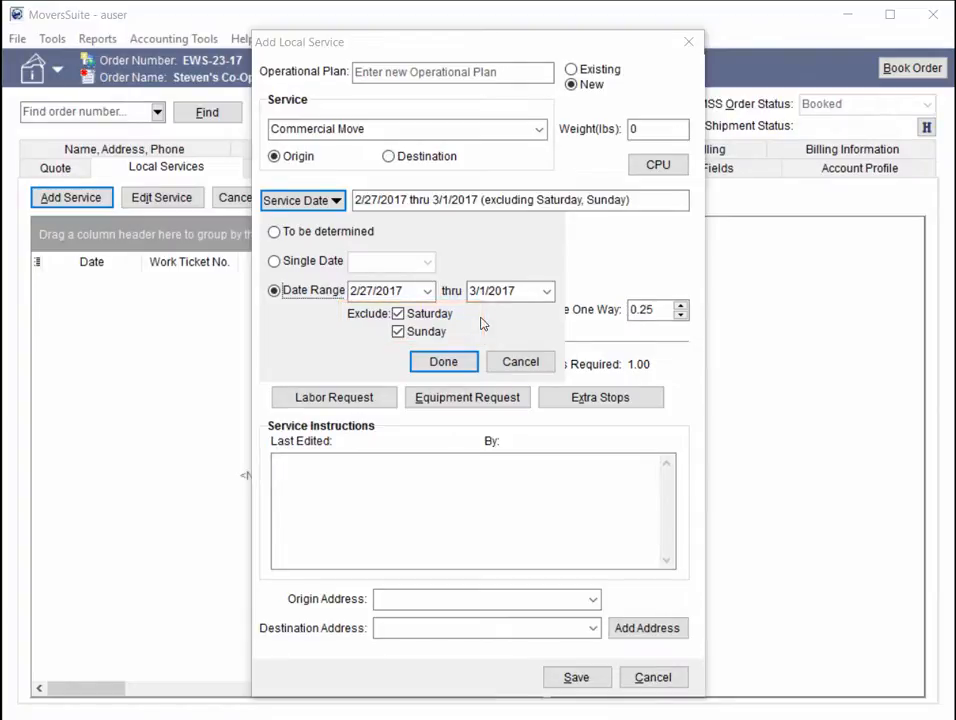
{"action": "left_click", "coordinate": [398, 331]}
{"action": "left_click", "coordinate": [443, 361]}
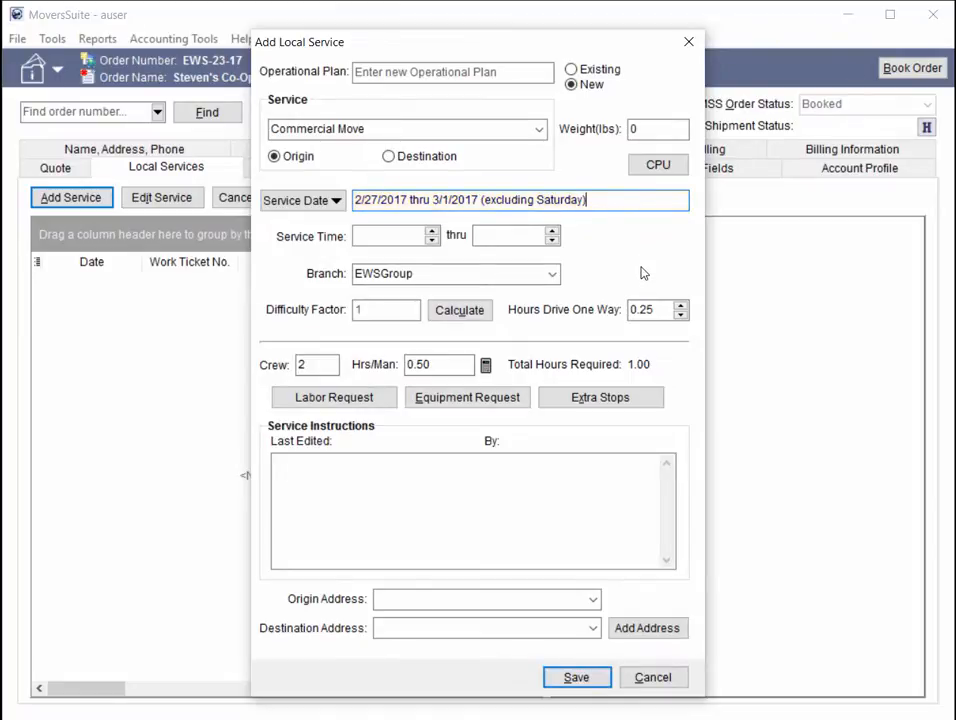
{"action": "left_click", "coordinate": [580, 677]}
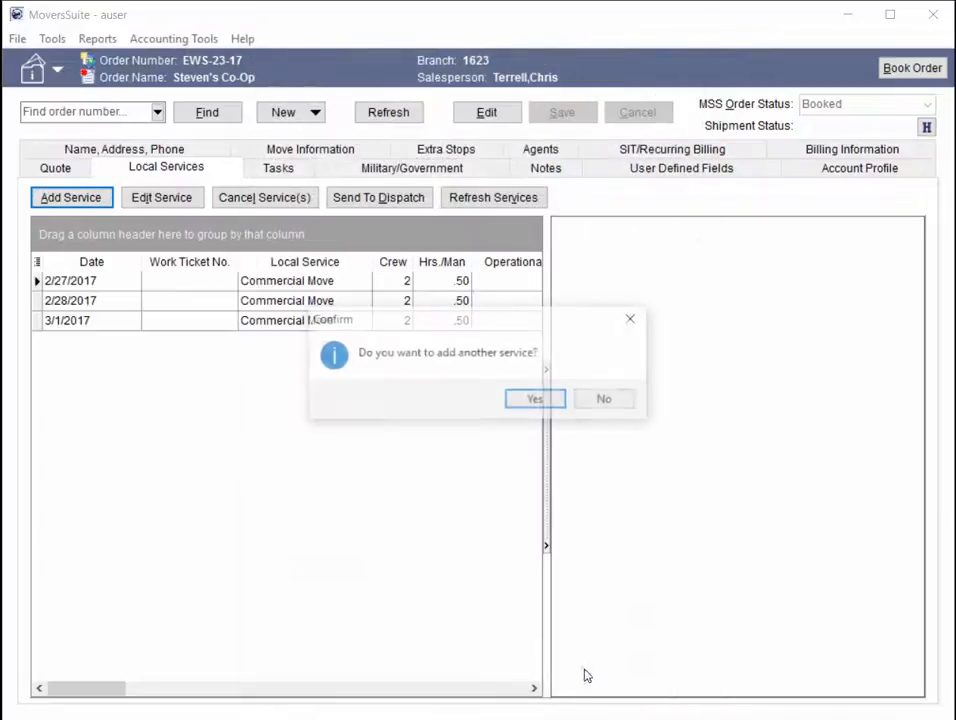
{"action": "left_click", "coordinate": [607, 400]}
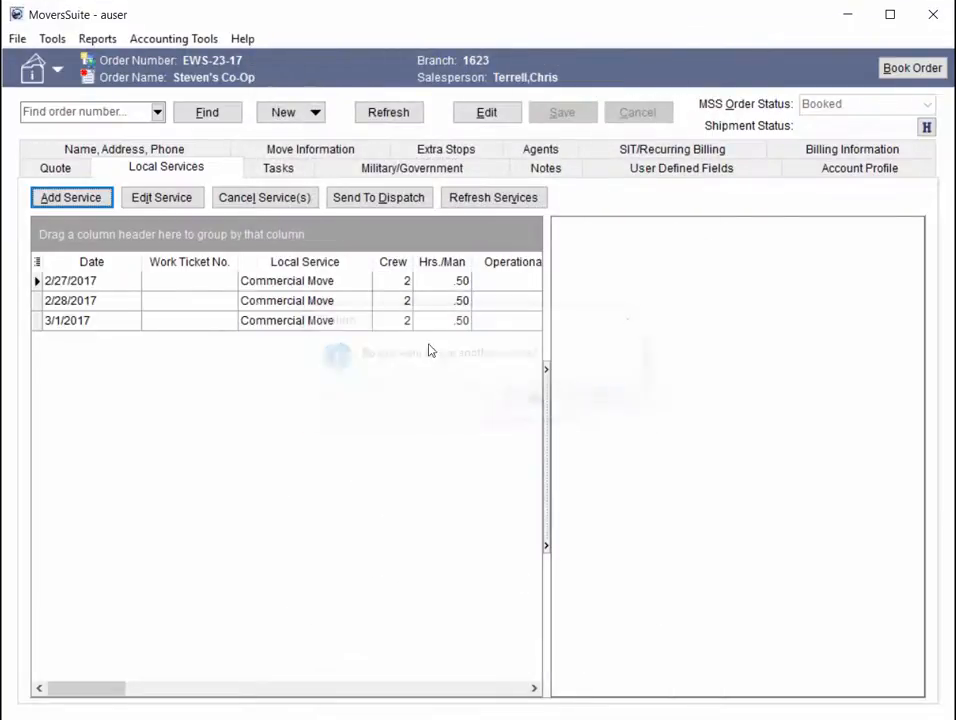
Change the service date of the 2/27/2017 Commercial Move to To be determined and save it
{"action": "left_click", "coordinate": [188, 280]}
{"action": "left_click", "coordinate": [172, 199]}
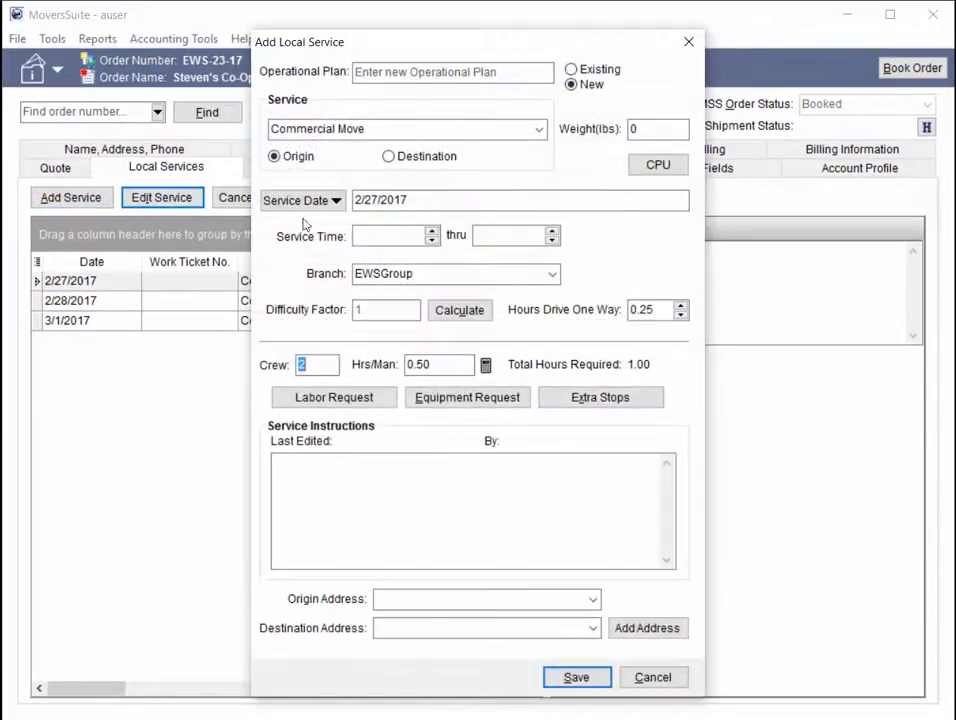
{"action": "left_click", "coordinate": [326, 203]}
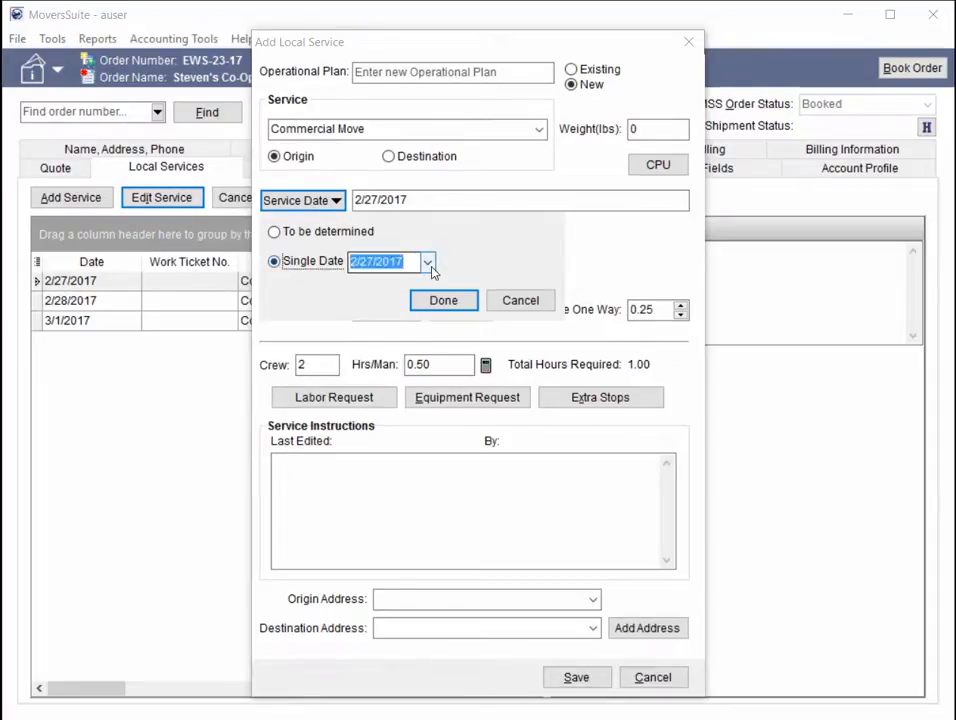
{"action": "left_click", "coordinate": [300, 231]}
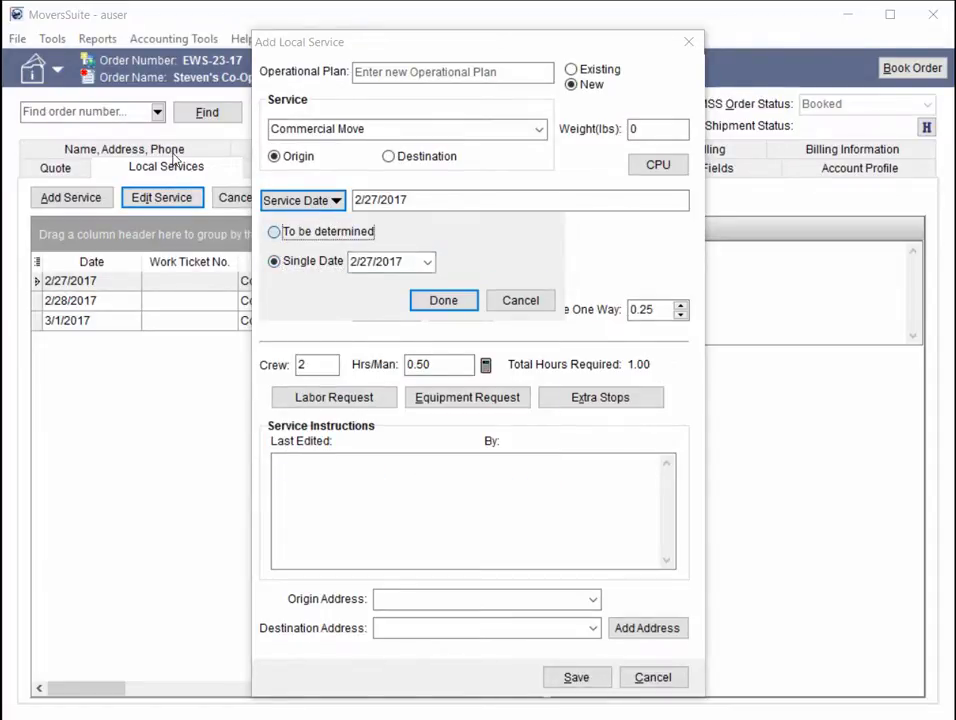
{"action": "left_click", "coordinate": [455, 303]}
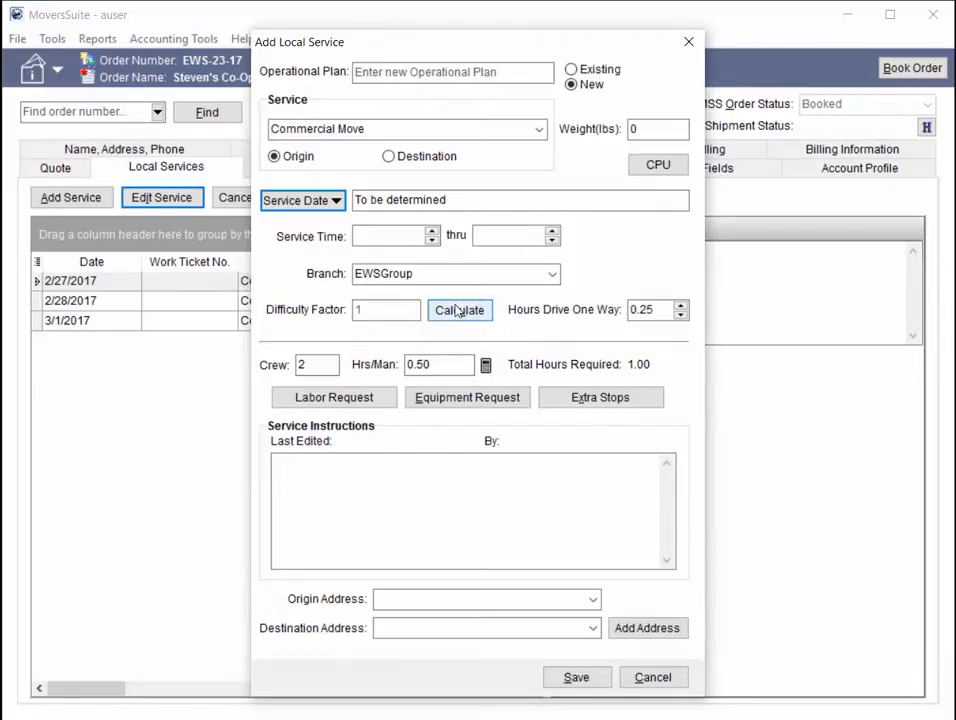
{"action": "left_click", "coordinate": [573, 677]}
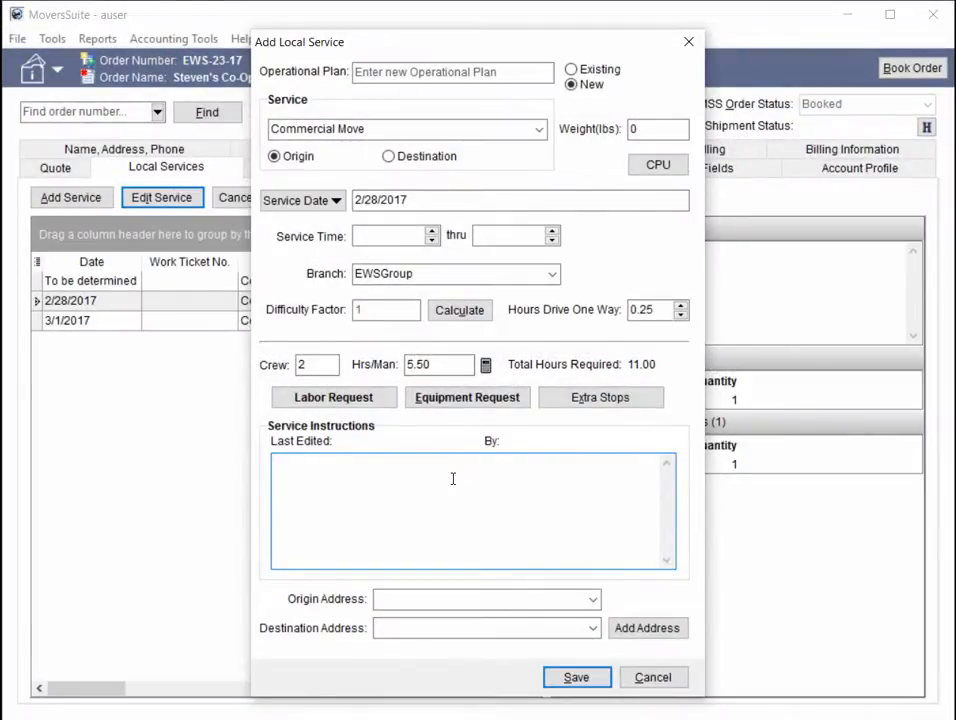
Review the labor and equipment requests of the 2/28/2017 Commercial Move and close the service by saving
{"action": "left_click", "coordinate": [371, 398]}
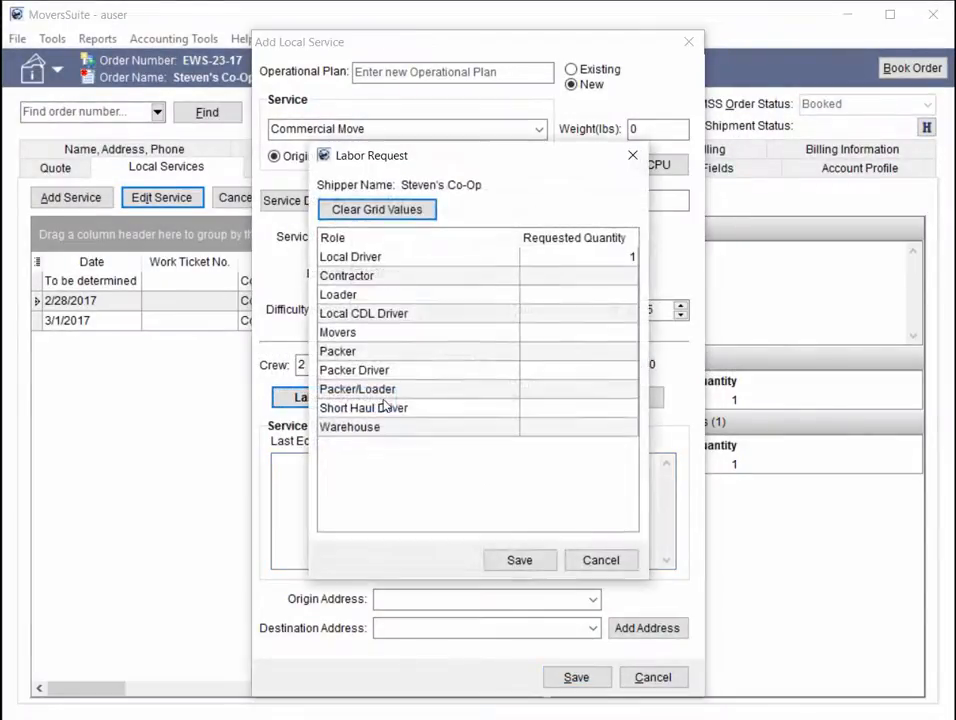
{"action": "left_click", "coordinate": [603, 560]}
{"action": "left_click", "coordinate": [467, 397]}
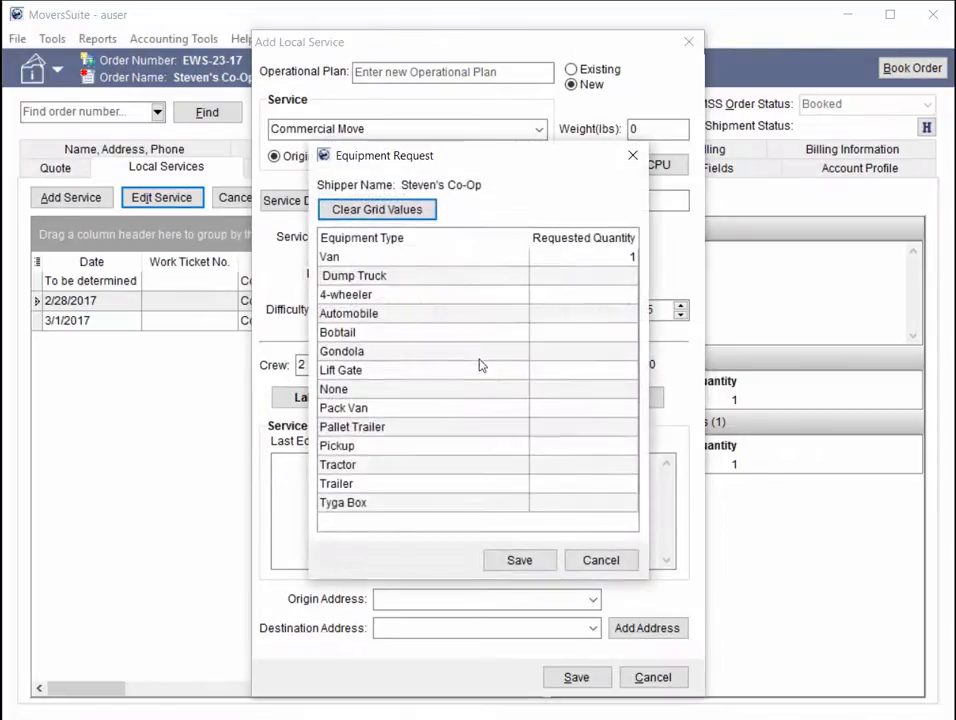
{"action": "left_click", "coordinate": [550, 259]}
{"action": "left_click", "coordinate": [600, 559]}
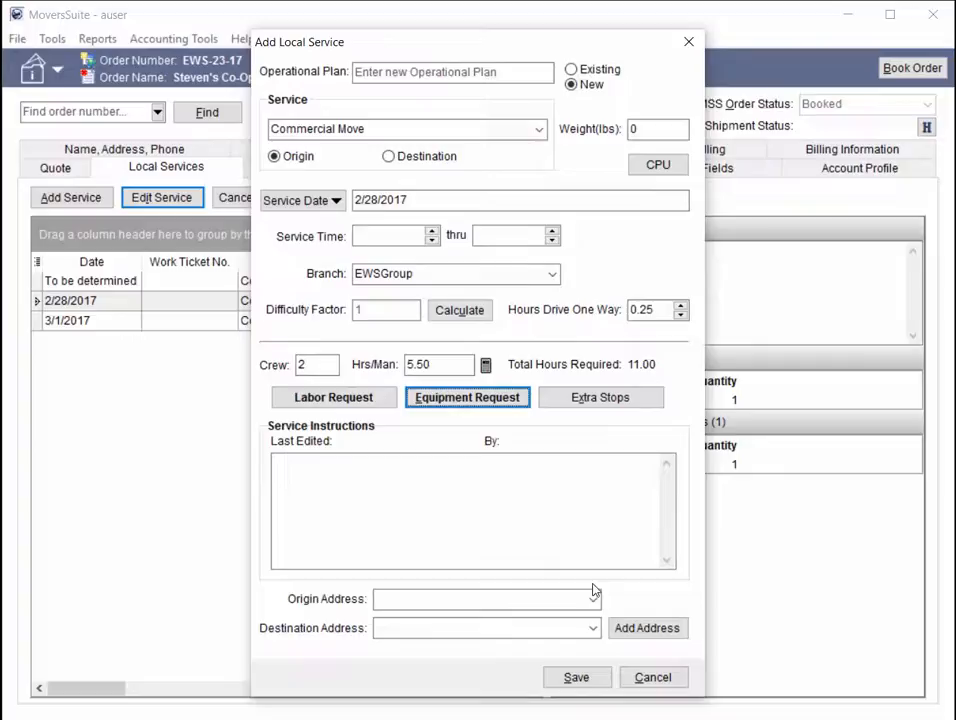
{"action": "left_click", "coordinate": [576, 676]}
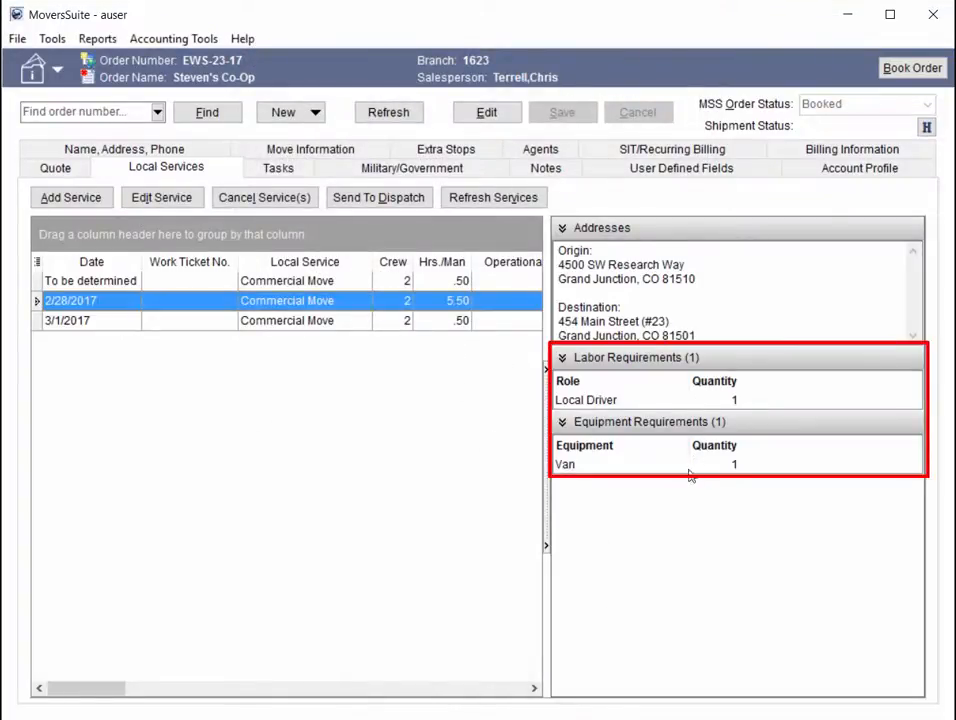
Open the actuals of the 2/28/2017 Commercial Move from Local Dispatch and select the assigned Local CDL Driver
{"action": "left_click", "coordinate": [54, 39]}
{"action": "left_click", "coordinate": [136, 385]}
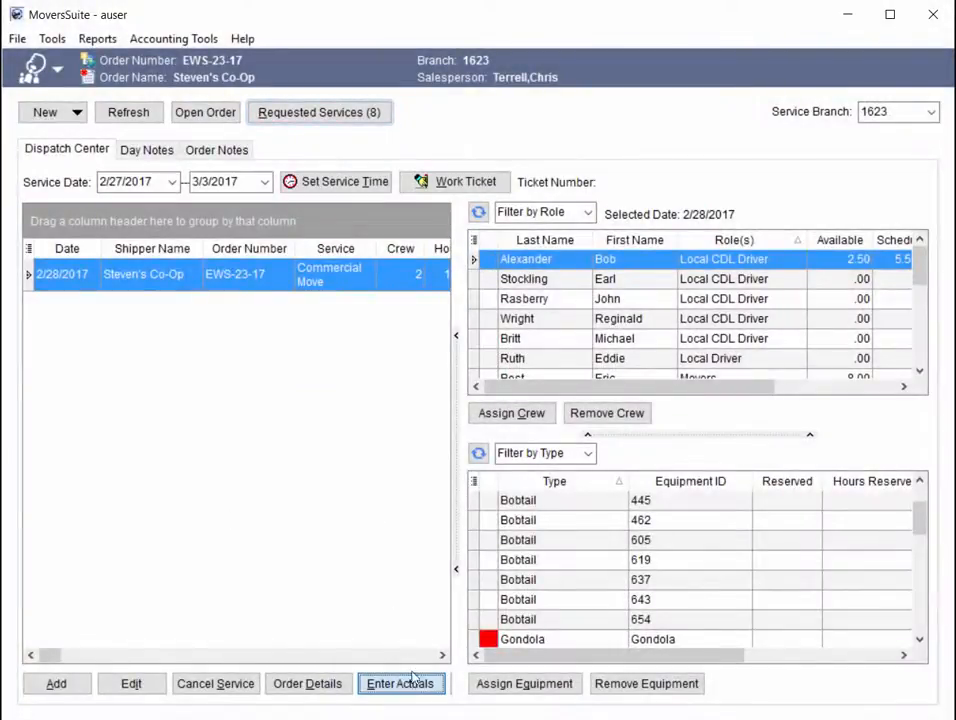
{"action": "left_click", "coordinate": [414, 684]}
{"action": "left_click", "coordinate": [322, 310]}
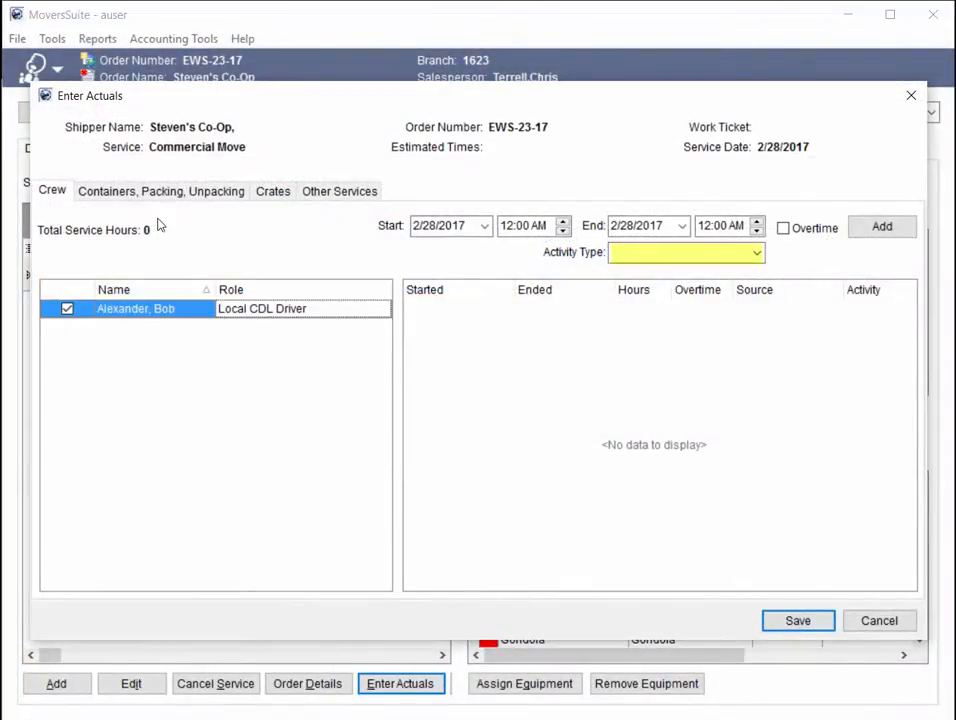
Add a Service activity for the driver on 2/28/2017 from 12:00 AM to 03:00 AM and select its entry
{"action": "left_click", "coordinate": [756, 254]}
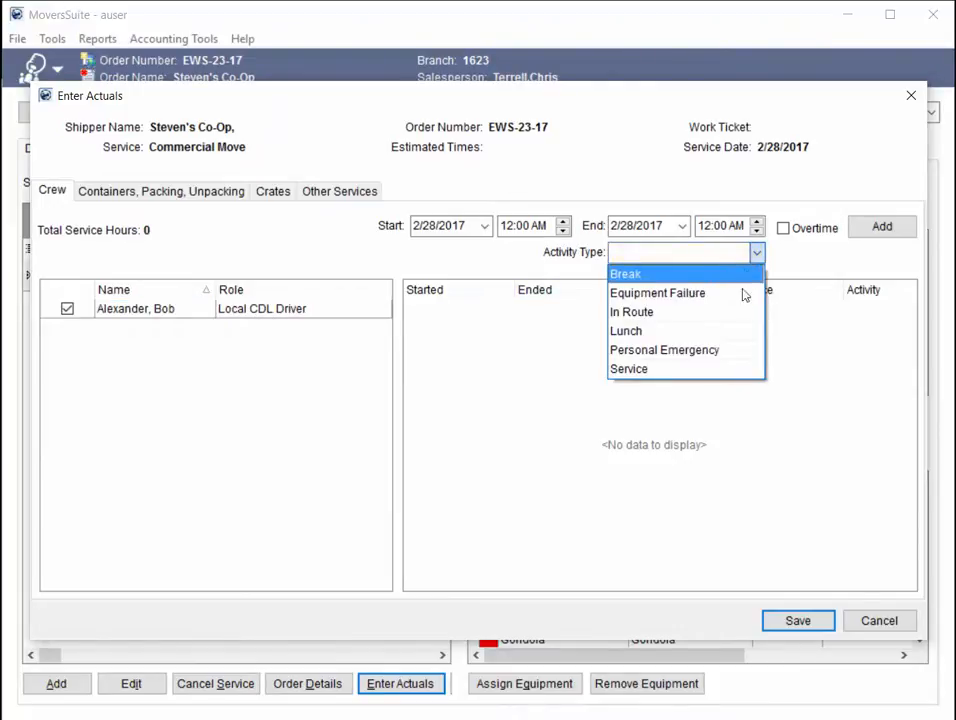
{"action": "left_click", "coordinate": [728, 370]}
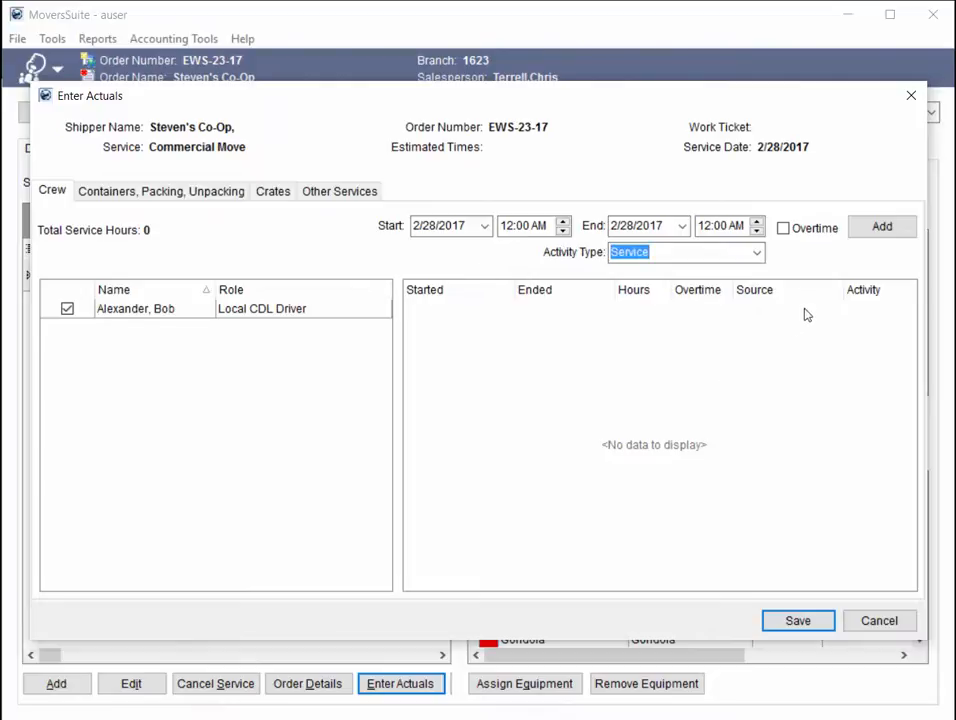
{"action": "left_click", "coordinate": [755, 221]}
{"action": "left_click", "coordinate": [754, 221]}
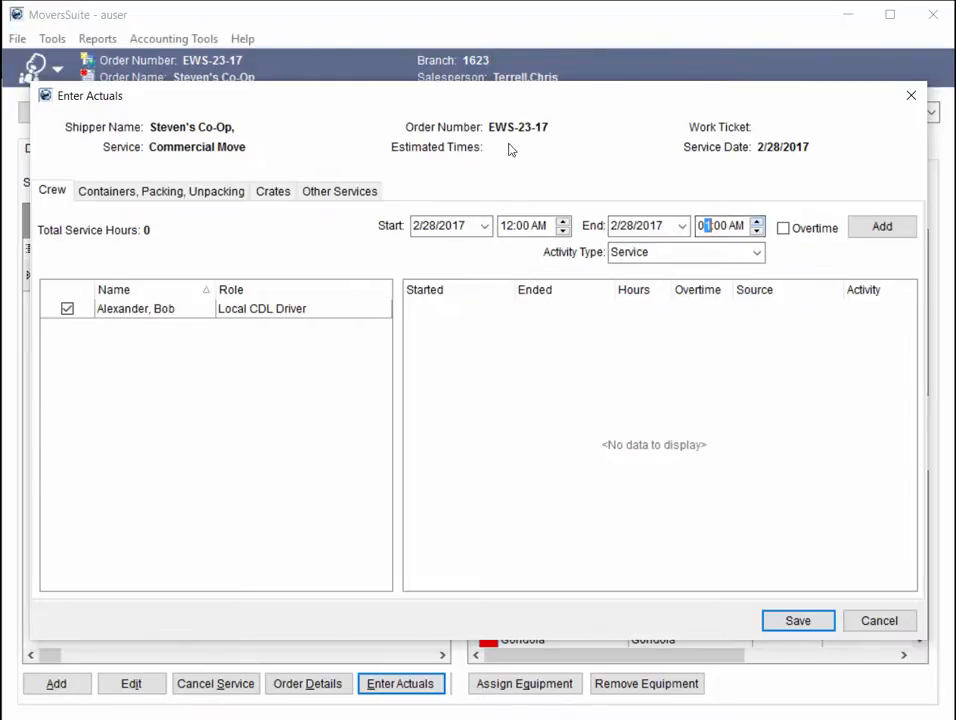
{"action": "left_click", "coordinate": [754, 221]}
{"action": "left_click", "coordinate": [878, 227]}
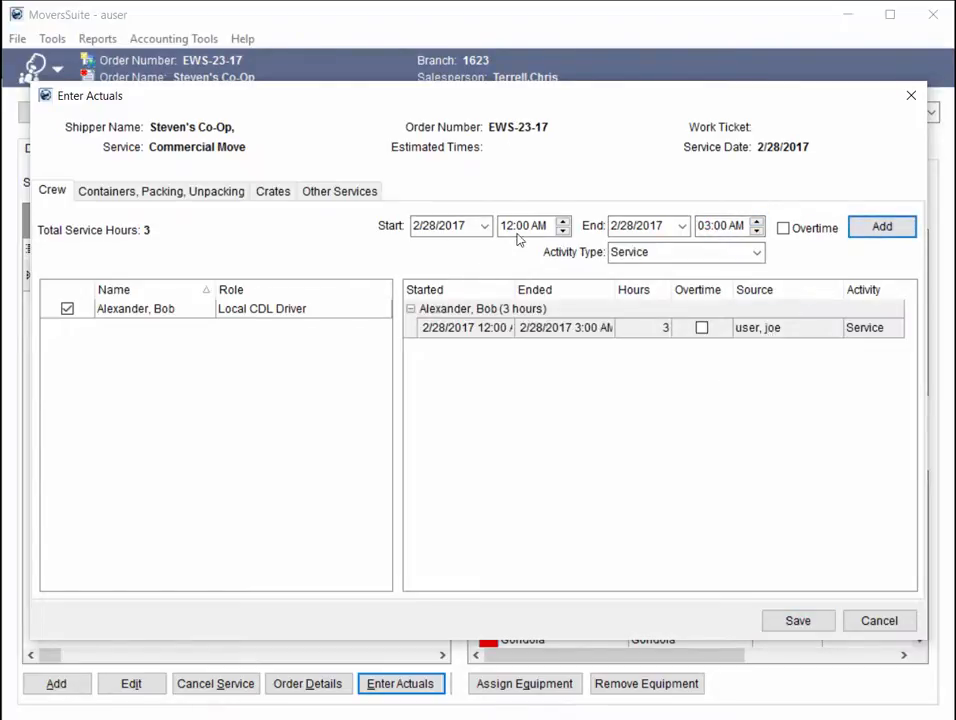
{"action": "left_click", "coordinate": [766, 328]}
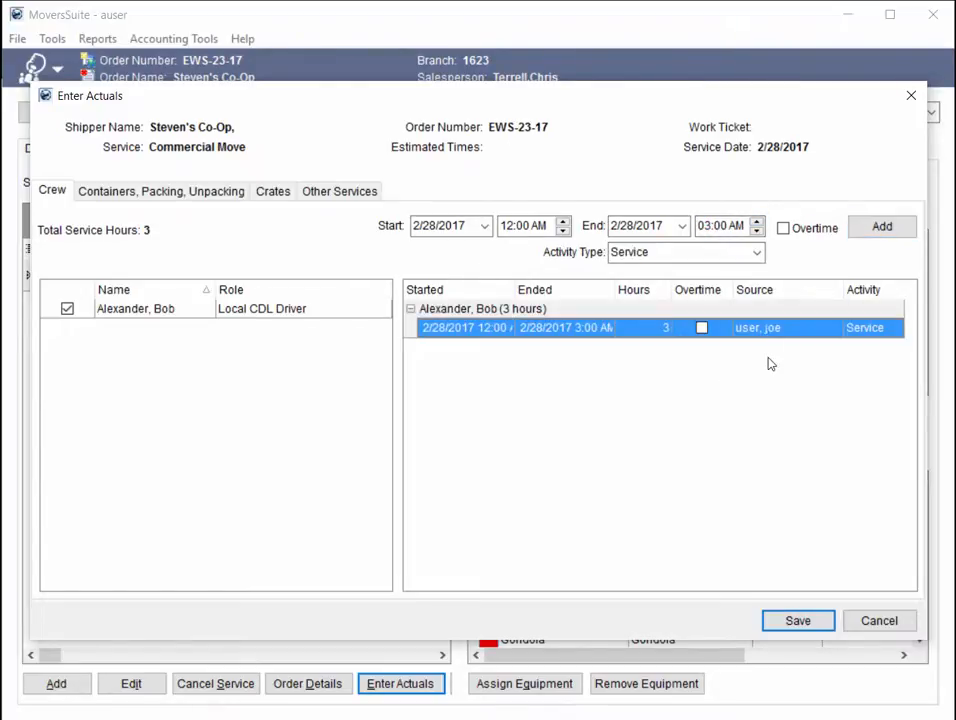
View the available activity types, and open the Crew Activity setup in MoversSuite Administration
{"action": "left_click", "coordinate": [757, 252]}
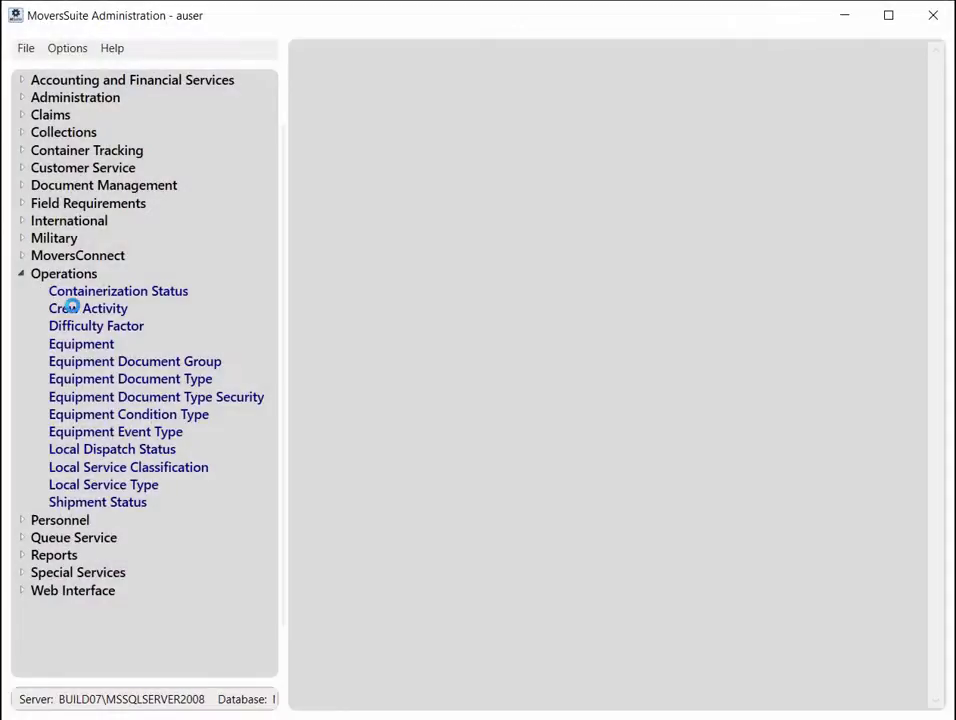
{"action": "left_click", "coordinate": [72, 307]}
{"action": "left_click", "coordinate": [394, 222]}
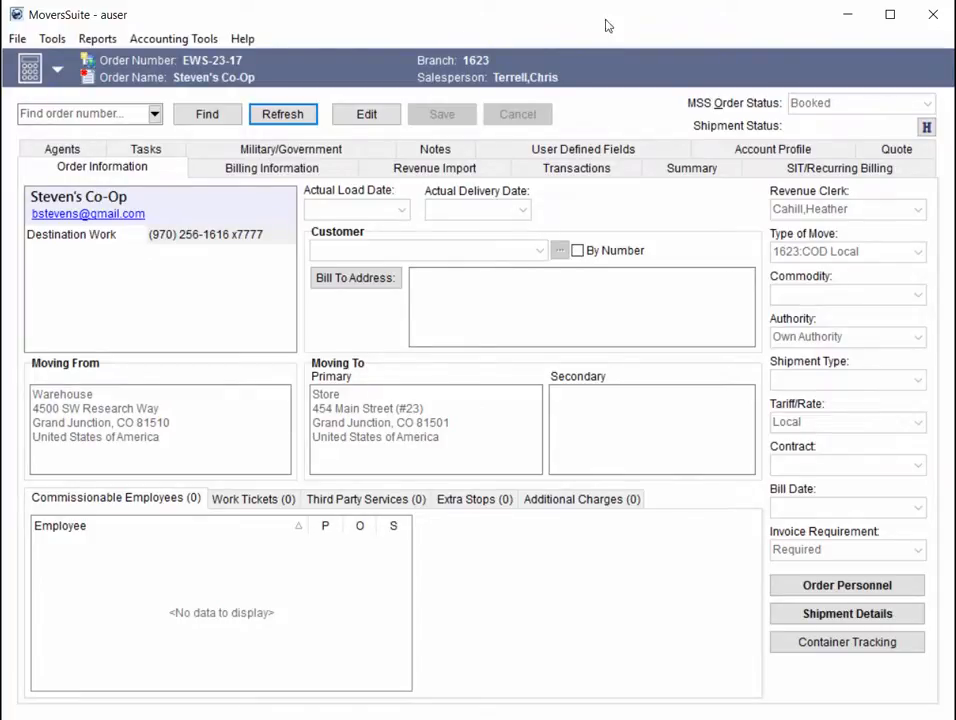
Examine the order's shipment details from its revenue entry information and close them without saving
{"action": "left_click", "coordinate": [57, 68]}
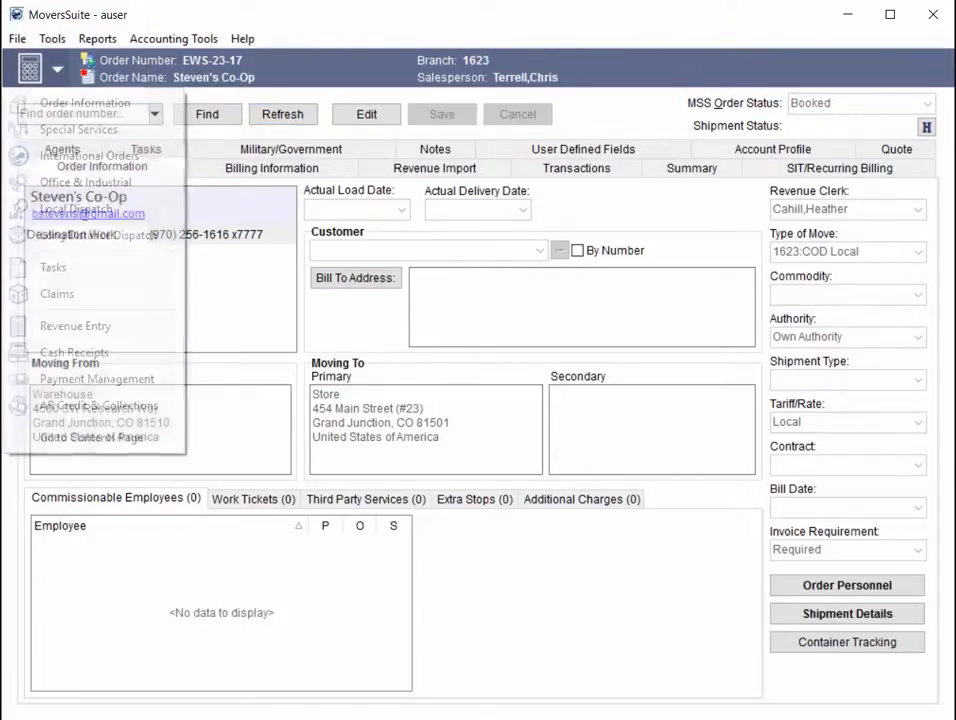
{"action": "left_click", "coordinate": [83, 113]}
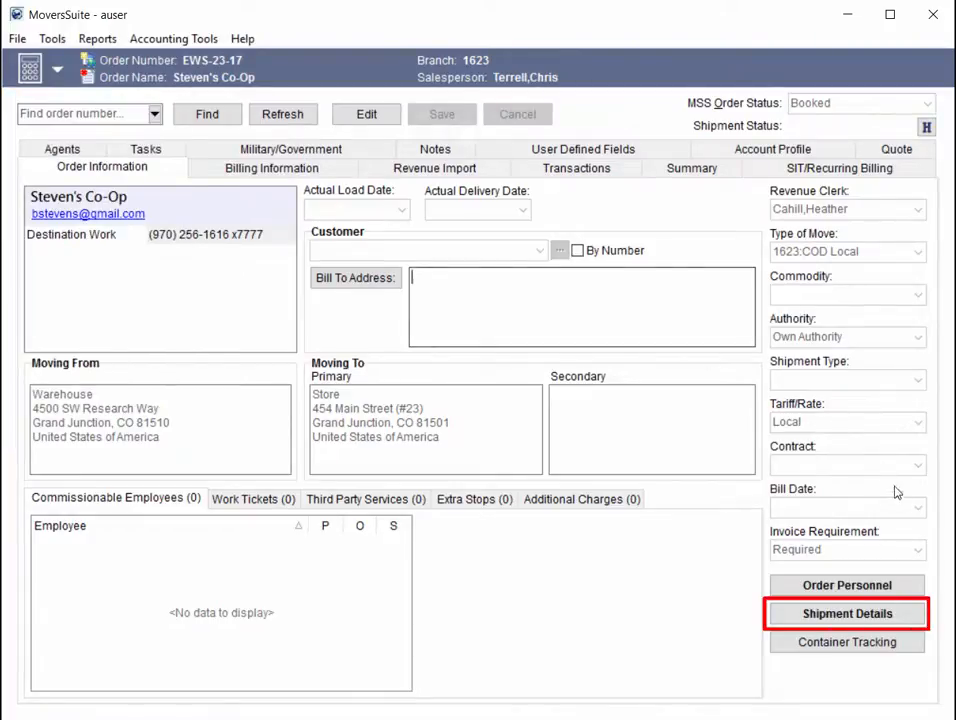
{"action": "left_click", "coordinate": [915, 614]}
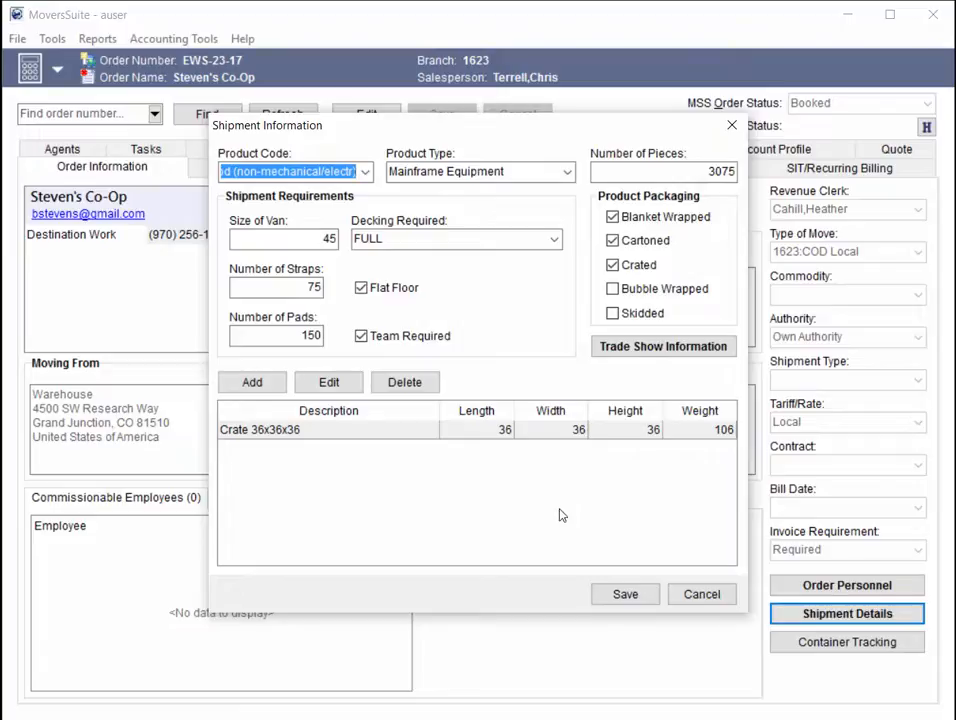
{"action": "left_click", "coordinate": [678, 588]}
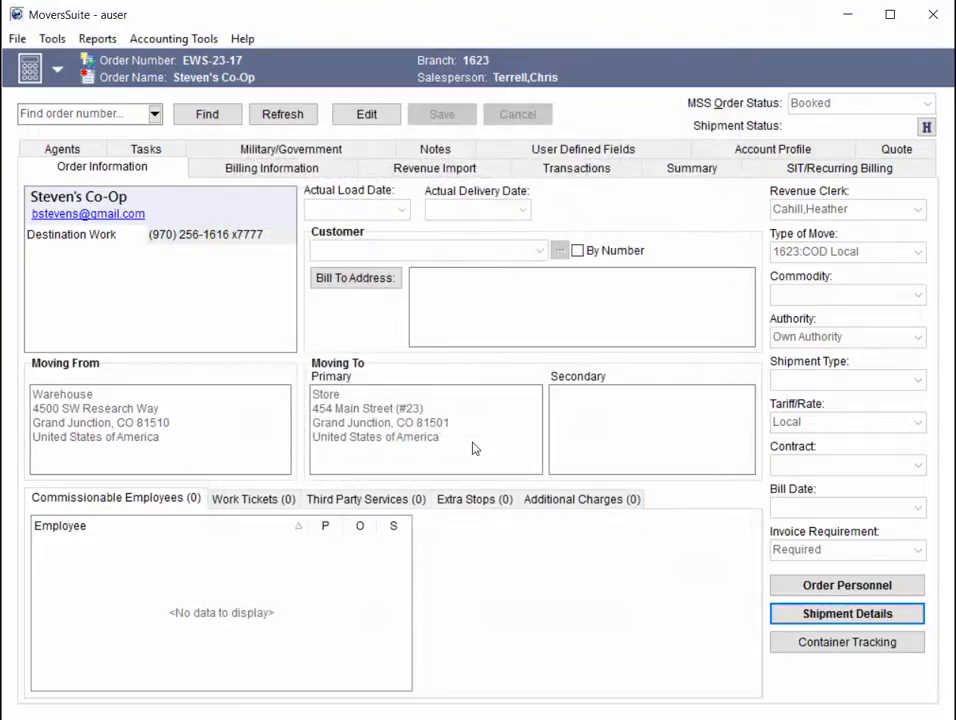